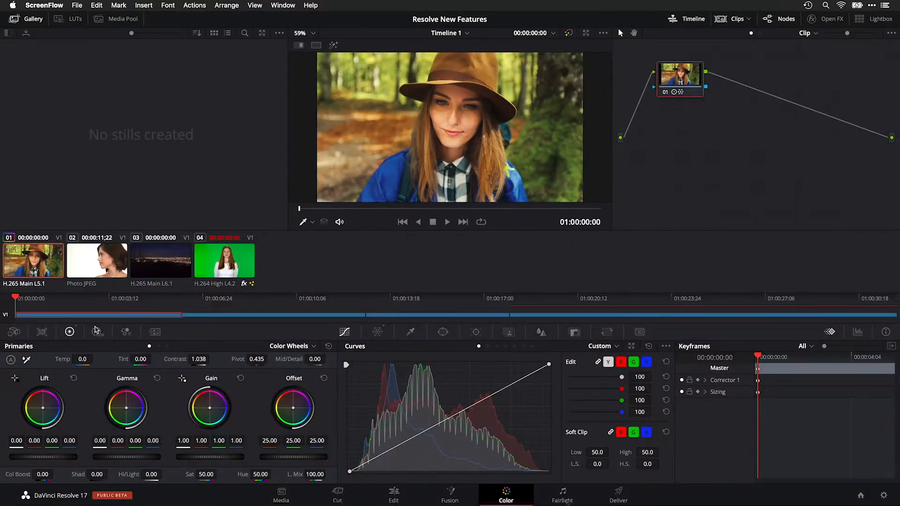
Enable HDR grading, page to the brighter zone wheels, and pull the Black zone boundary down to about -4.51 on the zone graph.
{"action": "left_click", "coordinate": [98, 331]}
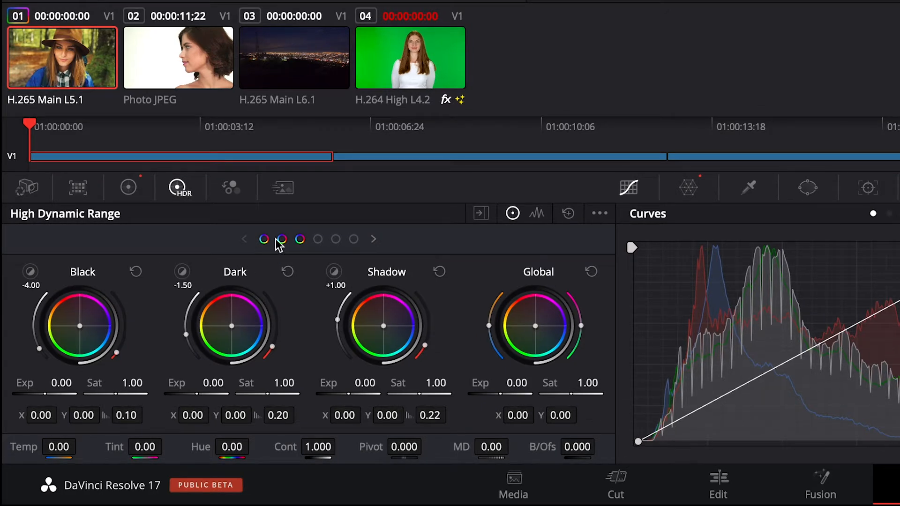
{"action": "left_click", "coordinate": [318, 240]}
{"action": "left_click", "coordinate": [270, 302]}
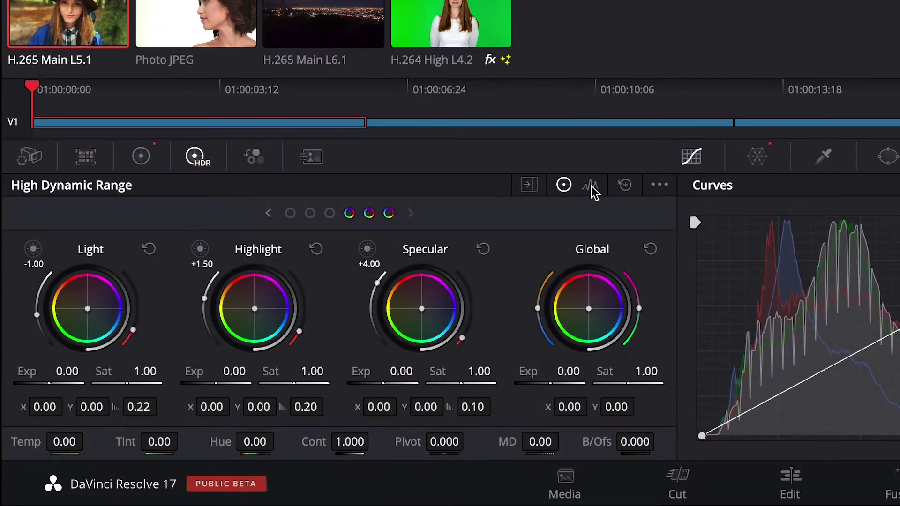
{"action": "left_click", "coordinate": [591, 186]}
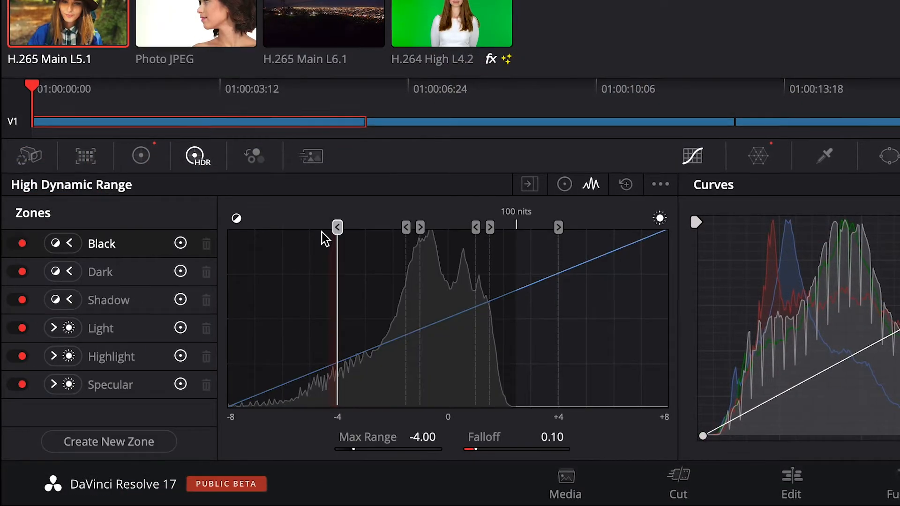
{"action": "mouse_move", "coordinate": [311, 226]}
{"action": "left_mouse_down"}
{"action": "mouse_move", "coordinate": [286, 230]}
{"action": "mouse_move", "coordinate": [327, 246]}
{"action": "left_mouse_up"}
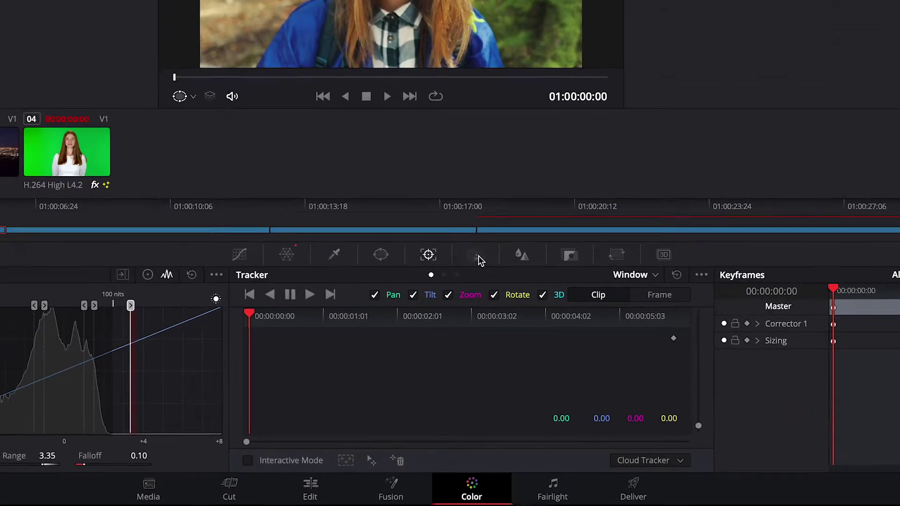
Set up a Magic Mask targeting Features with Face as the body feature.
{"action": "left_click", "coordinate": [509, 332]}
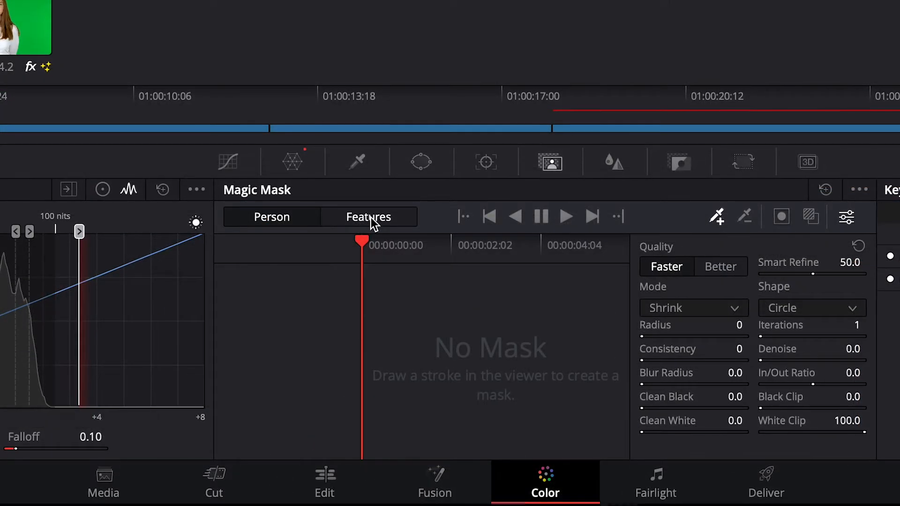
{"action": "left_click", "coordinate": [371, 220]}
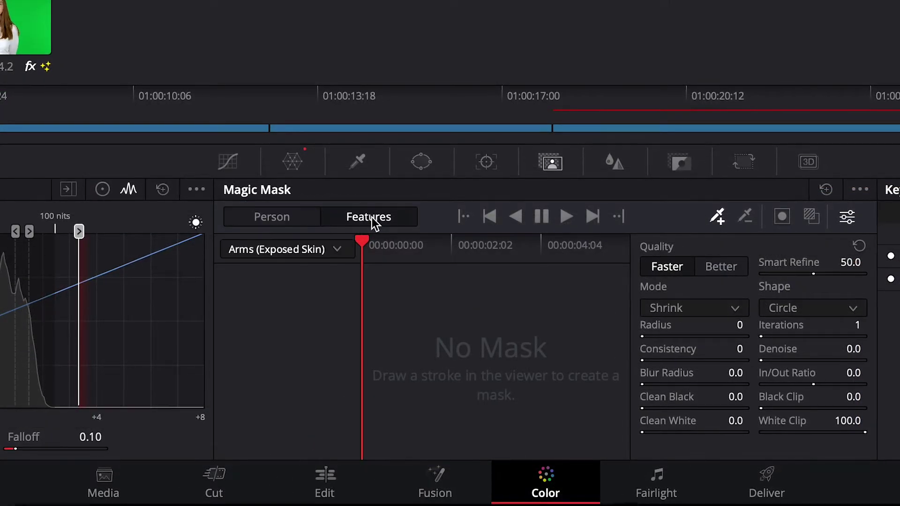
{"action": "left_click", "coordinate": [335, 249]}
{"action": "left_click", "coordinate": [285, 327]}
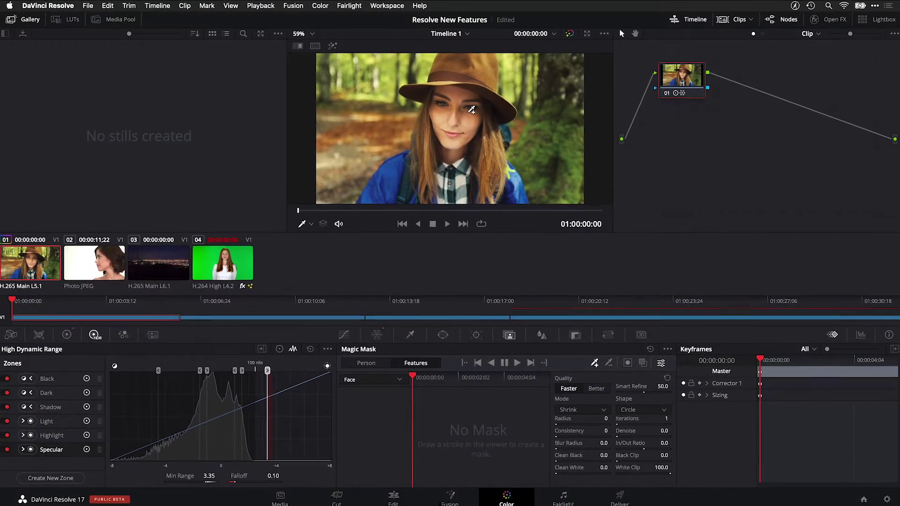
Mark the woman's face with a stroke, track the mask through the clip, and hide the red overlay.
{"action": "left_click_drag", "start_coordinate": [457, 111], "coordinate": [454, 123]}
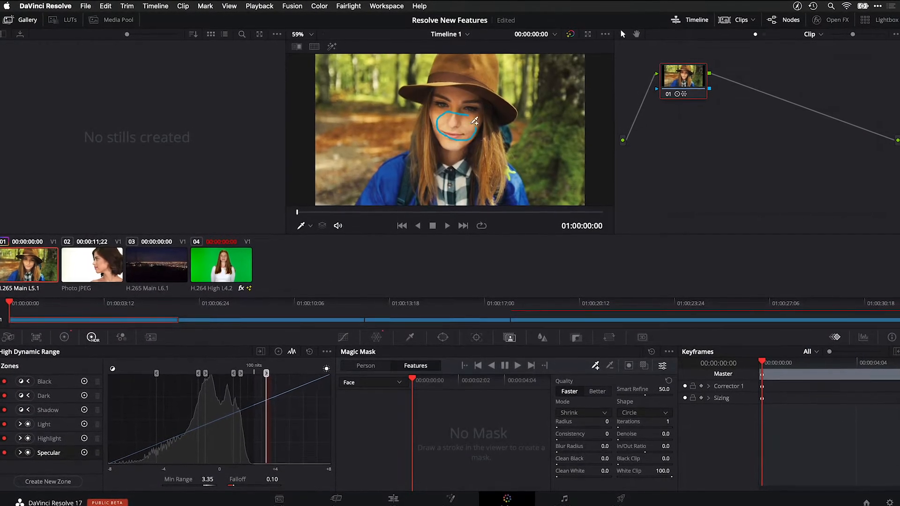
{"action": "key", "text": "ctrl+t"}
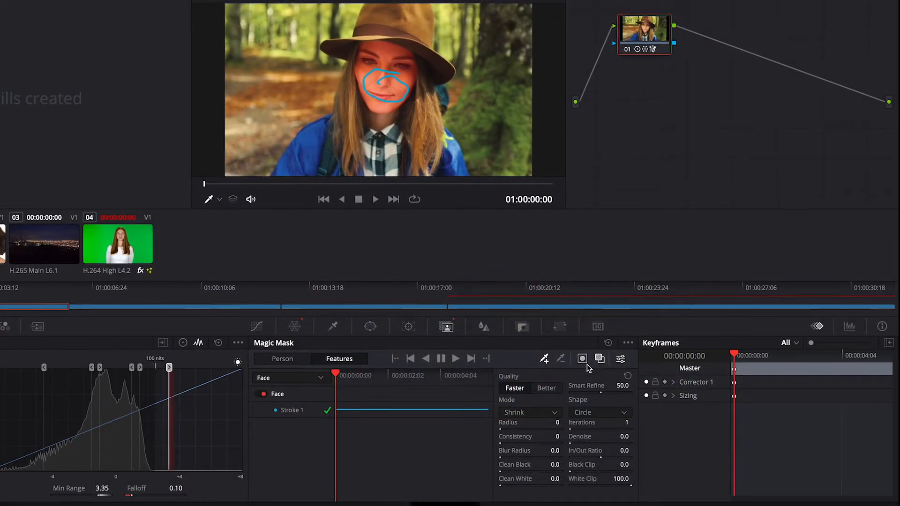
{"action": "left_click", "coordinate": [599, 360]}
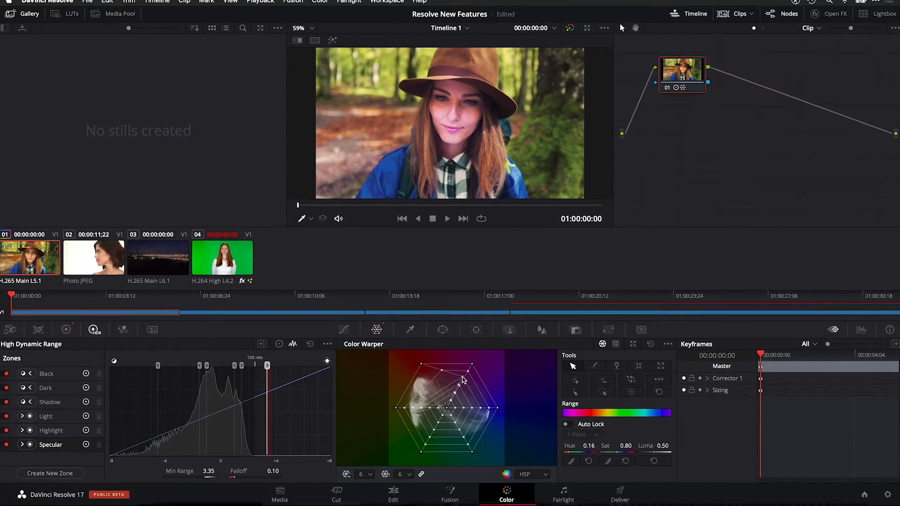
Warp hue and saturation by shifting Color Warper mesh points, desaturating one toward the centre.
{"action": "left_click", "coordinate": [430, 385]}
{"action": "left_click_drag", "start_coordinate": [429, 385], "coordinate": [429, 386]}
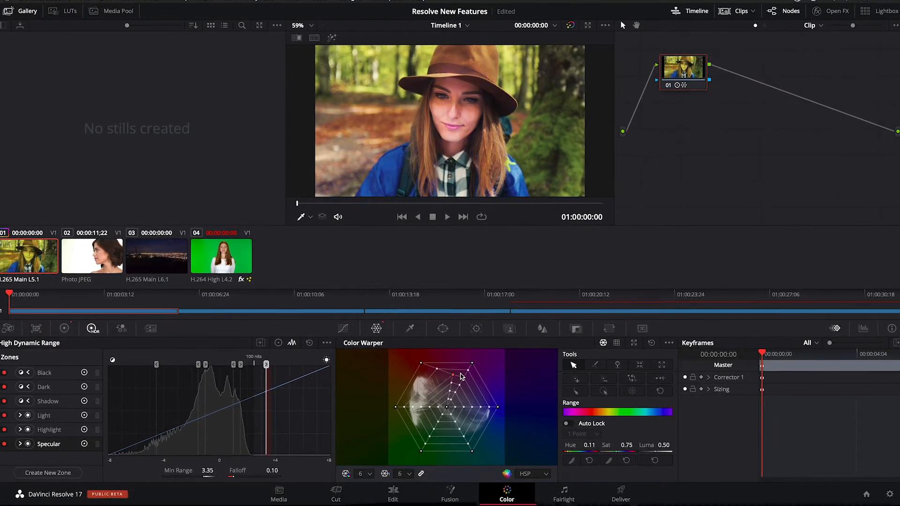
{"action": "mouse_move", "coordinate": [428, 386]}
{"action": "left_mouse_down"}
{"action": "mouse_move", "coordinate": [396, 355]}
{"action": "mouse_move", "coordinate": [385, 360]}
{"action": "mouse_move", "coordinate": [430, 385]}
{"action": "left_mouse_up"}
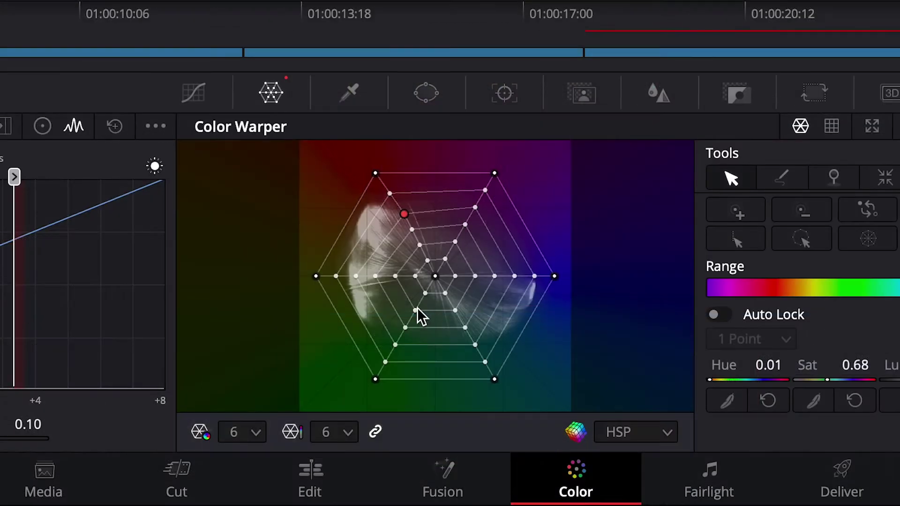
{"action": "left_click_drag", "start_coordinate": [439, 426], "coordinate": [435, 435]}
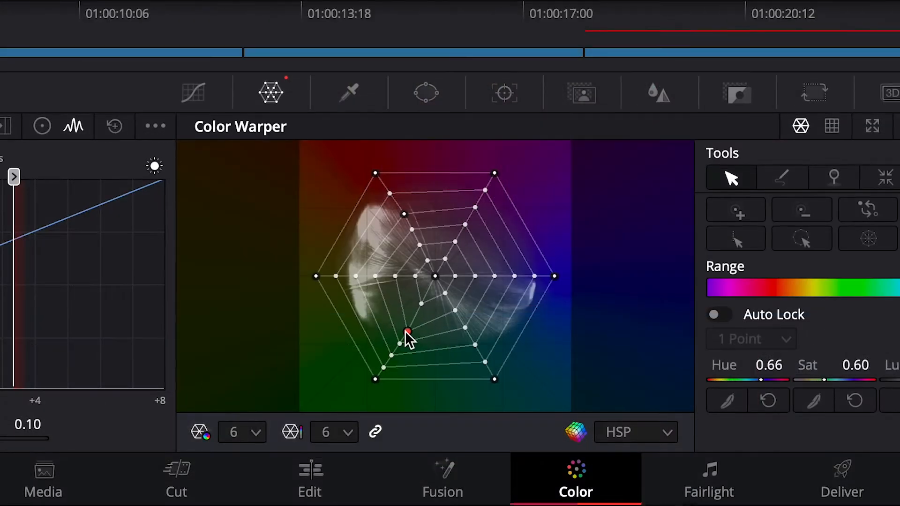
{"action": "mouse_move", "coordinate": [398, 357]}
{"action": "left_mouse_down"}
{"action": "mouse_move", "coordinate": [432, 283]}
{"action": "mouse_move", "coordinate": [516, 311]}
{"action": "mouse_move", "coordinate": [527, 267]}
{"action": "mouse_move", "coordinate": [457, 232]}
{"action": "left_mouse_up"}
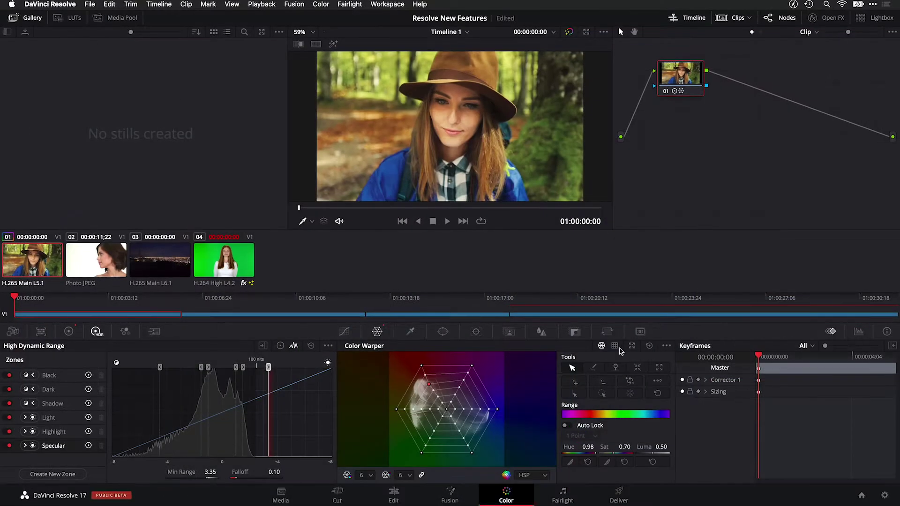
Switch to chroma-luma warping and raise a grid point to brighten, undoing a luma drop along the way.
{"action": "left_click", "coordinate": [614, 346]}
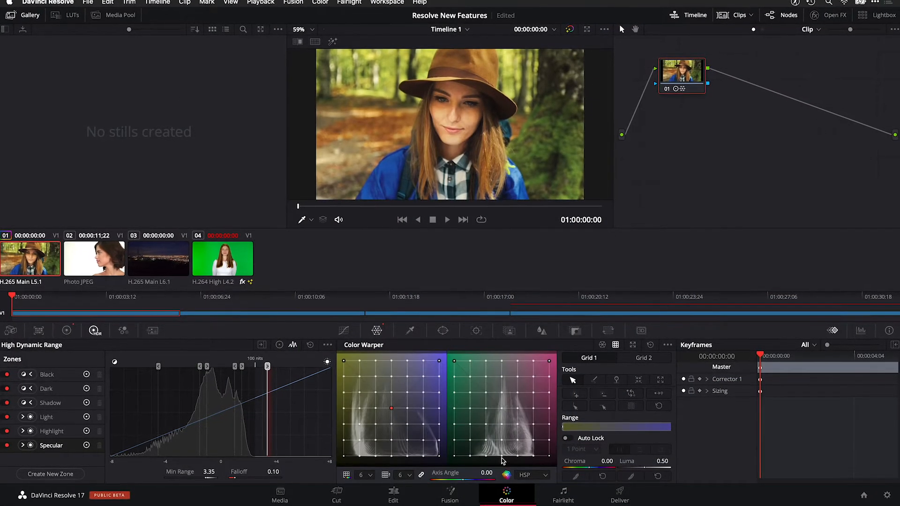
{"action": "left_click_drag", "start_coordinate": [469, 441], "coordinate": [467, 422]}
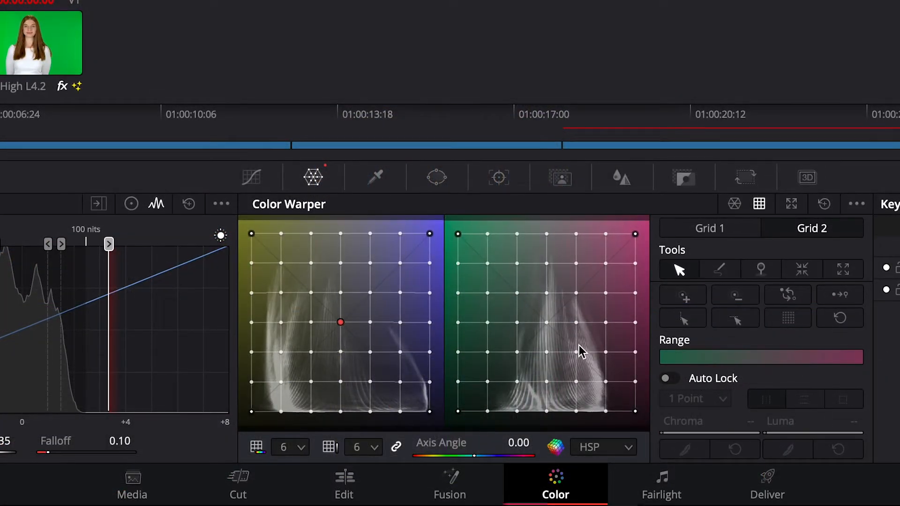
{"action": "left_click_drag", "start_coordinate": [605, 352], "coordinate": [605, 381]}
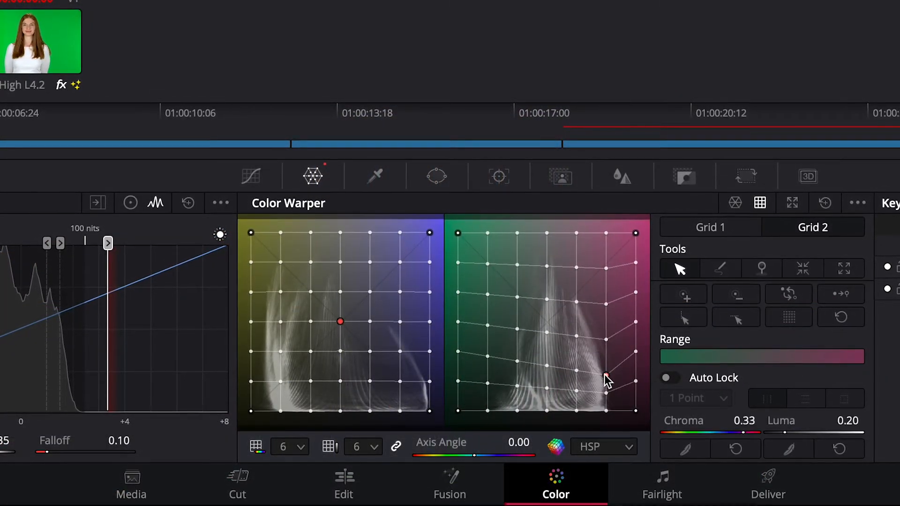
{"action": "key", "text": "ctrl+z"}
{"action": "left_click_drag", "start_coordinate": [398, 352], "coordinate": [402, 304]}
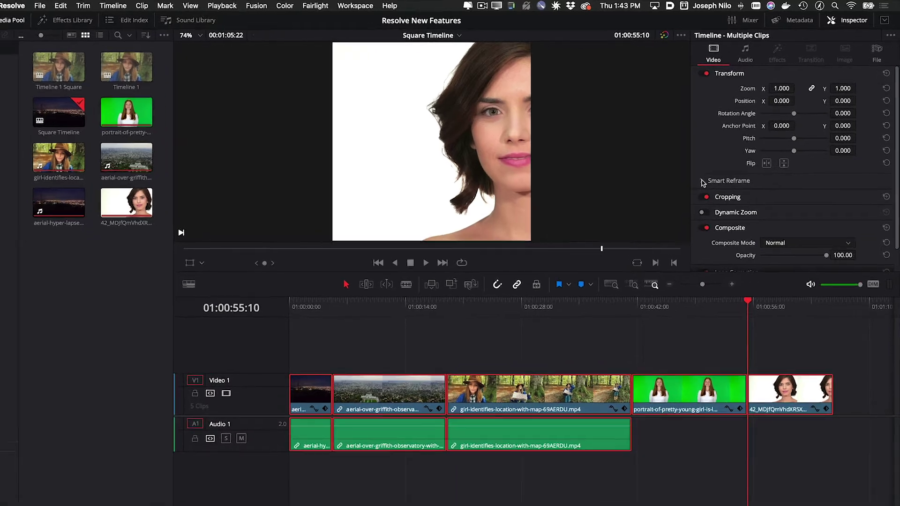
Run Smart Reframe from the Inspector so the woman's face is centred in the square clips.
{"action": "left_click", "coordinate": [716, 170]}
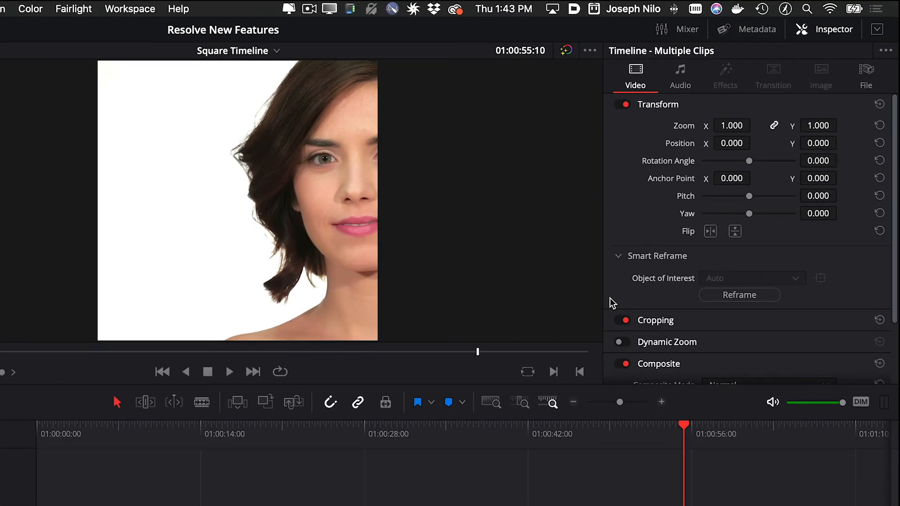
{"action": "left_click", "coordinate": [760, 296]}
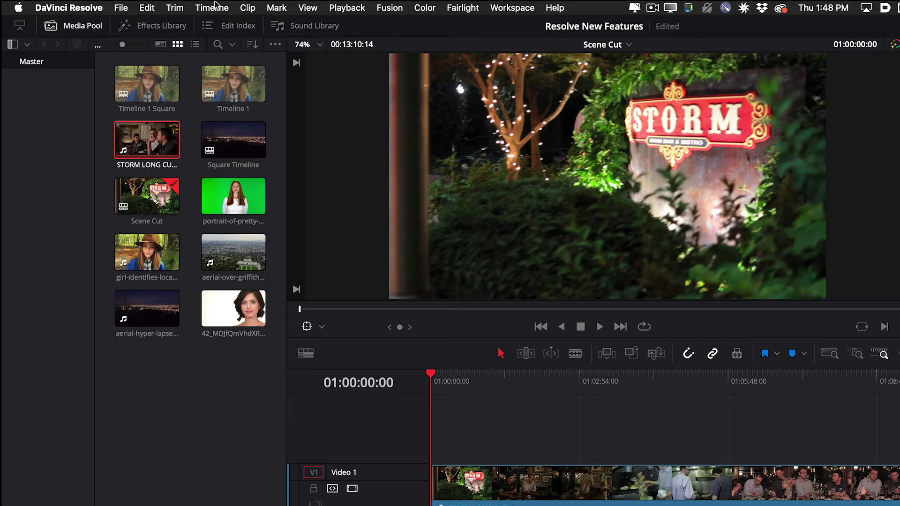
Detect scene cuts from the Timeline menu to split the Storm clip, then scrub ahead to preview shots.
{"action": "left_click", "coordinate": [212, 8]}
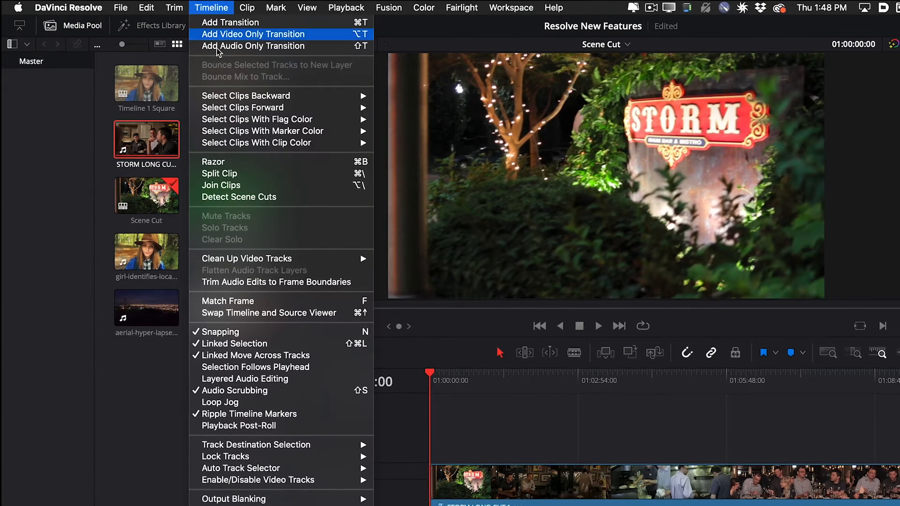
{"action": "left_click", "coordinate": [288, 199]}
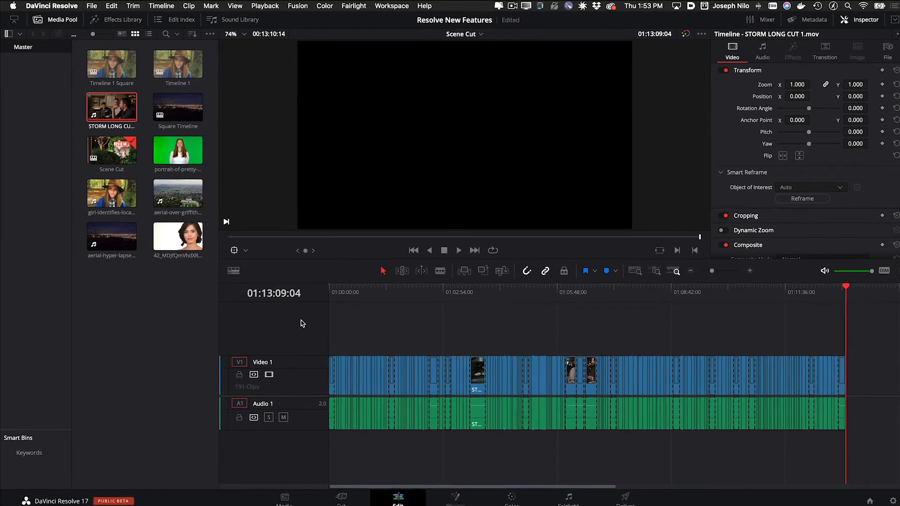
{"action": "left_click_drag", "start_coordinate": [643, 291], "coordinate": [482, 293]}
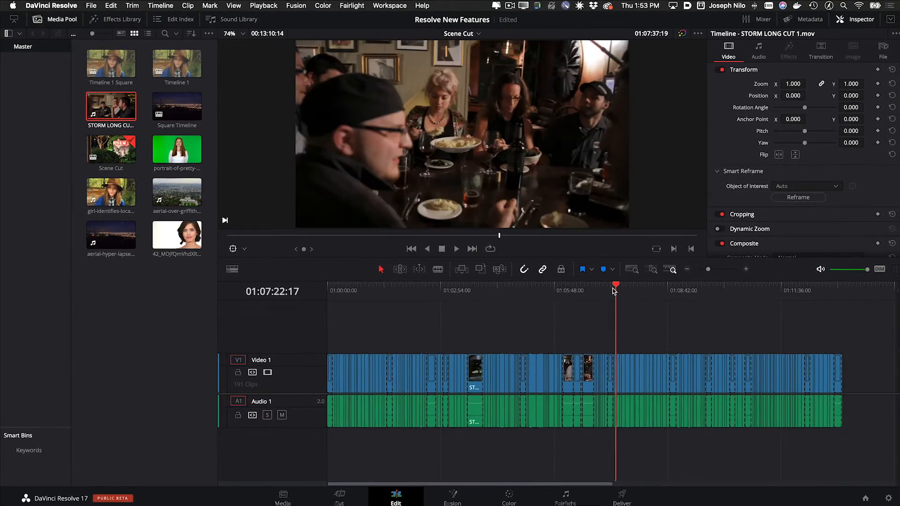